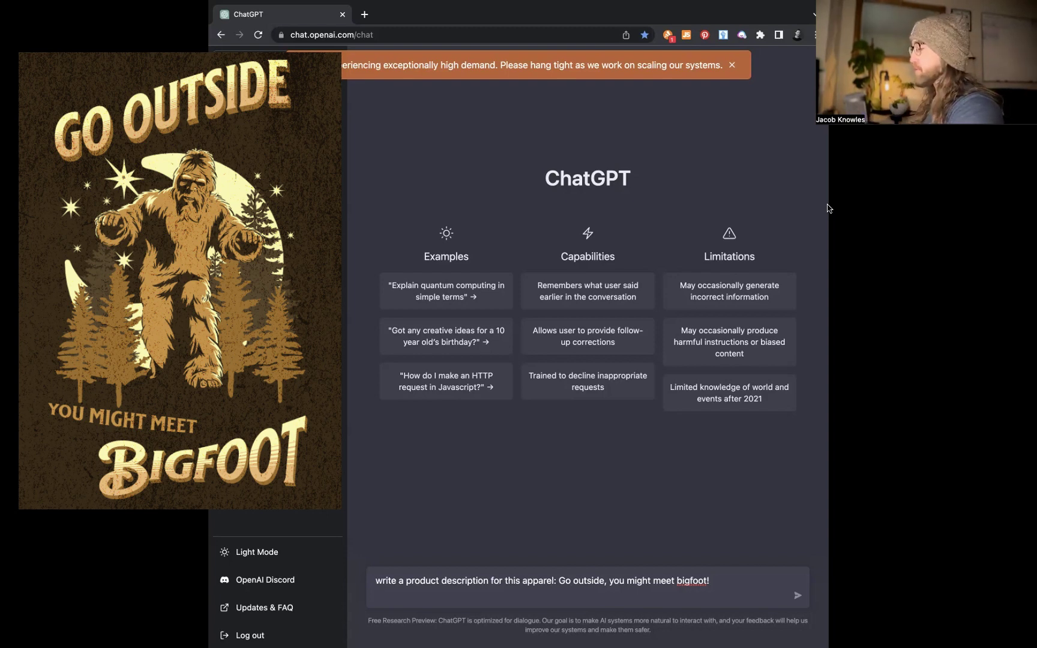
Send the Bigfoot apparel product description request after removing the trailing empty line
key(BackSpace)
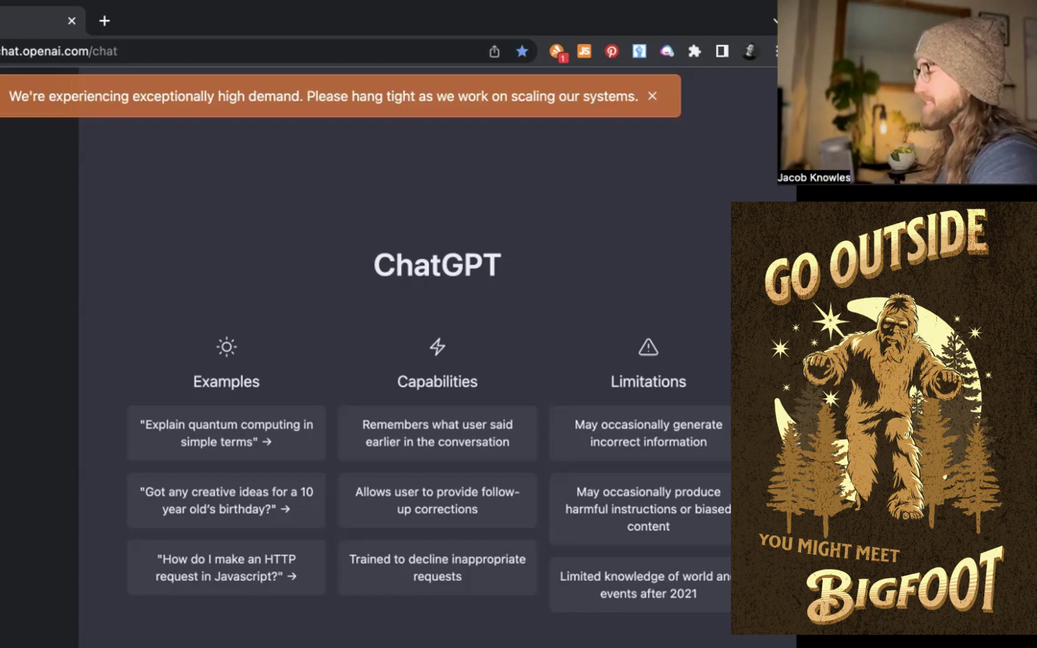
key(Return)
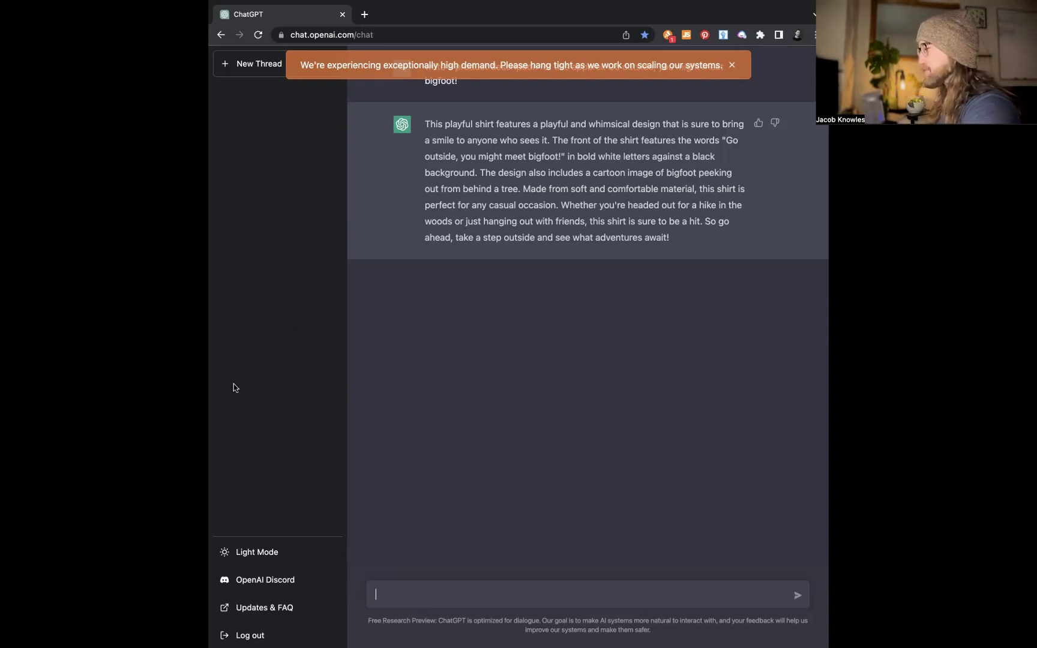
text(write a description for this apparel:)
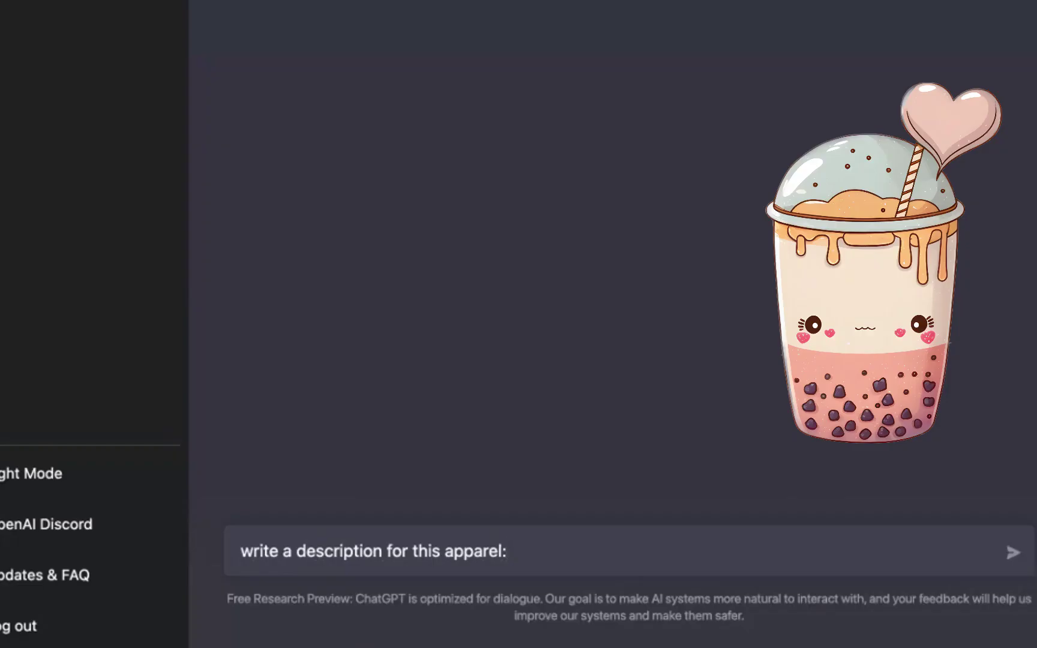
text(v)
Correct the capitalization of 'Valentines' in the kawaii boba tea apparel description request
key(BackSpace)
text(Valentines day boba tea d)
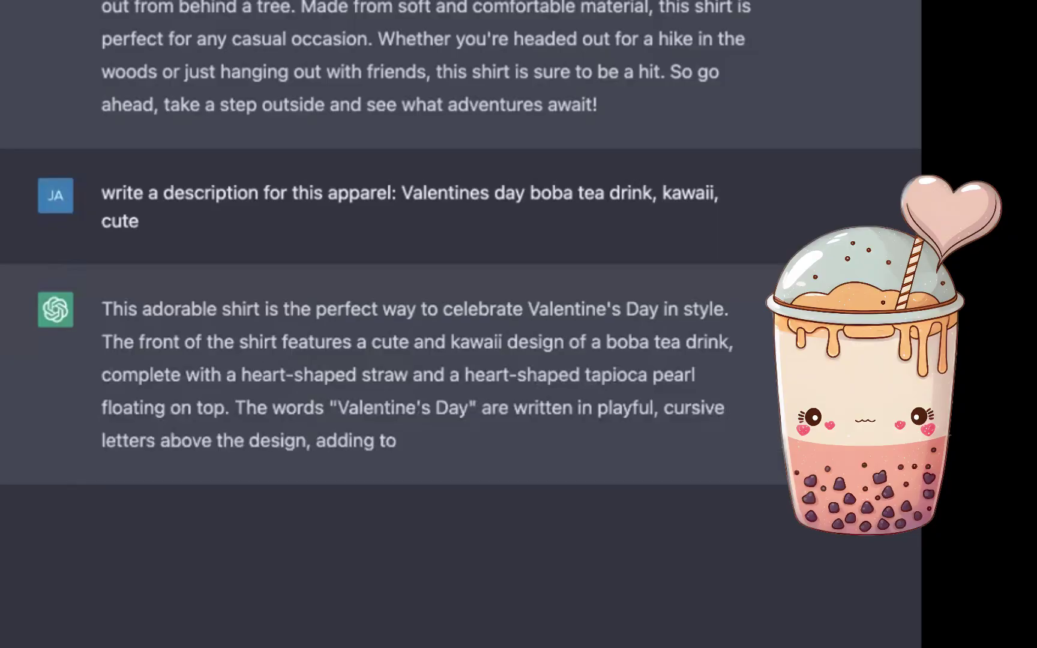